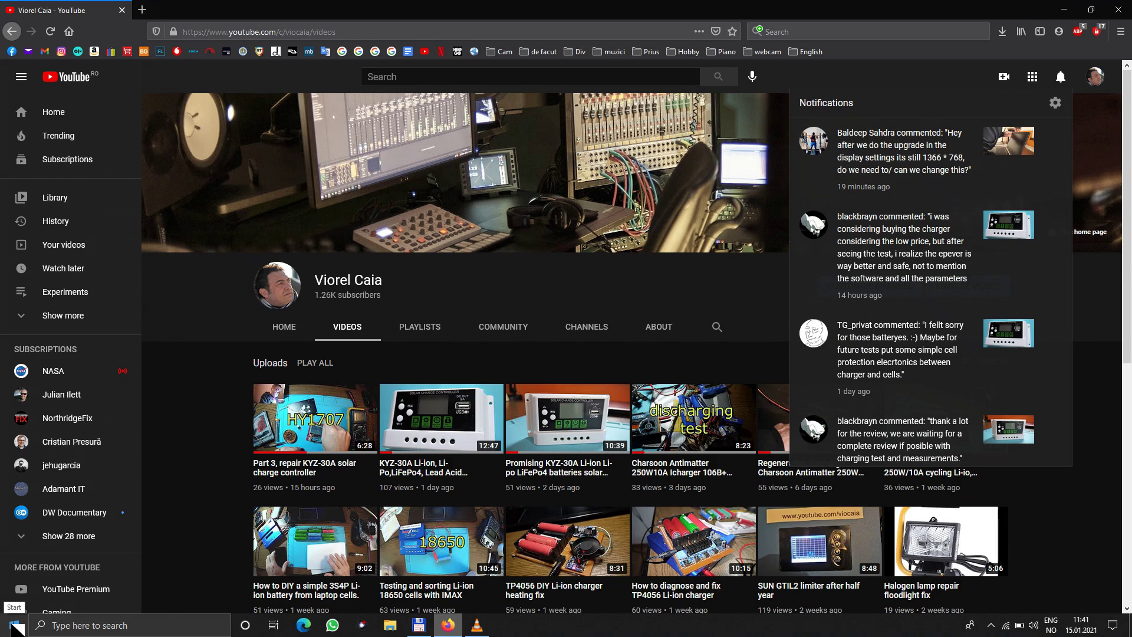
Step: Launch Device Manager from the Start menu, expand Display adapters and Monitors, and show Generic PnP Monitor properties
right_click(17, 625)
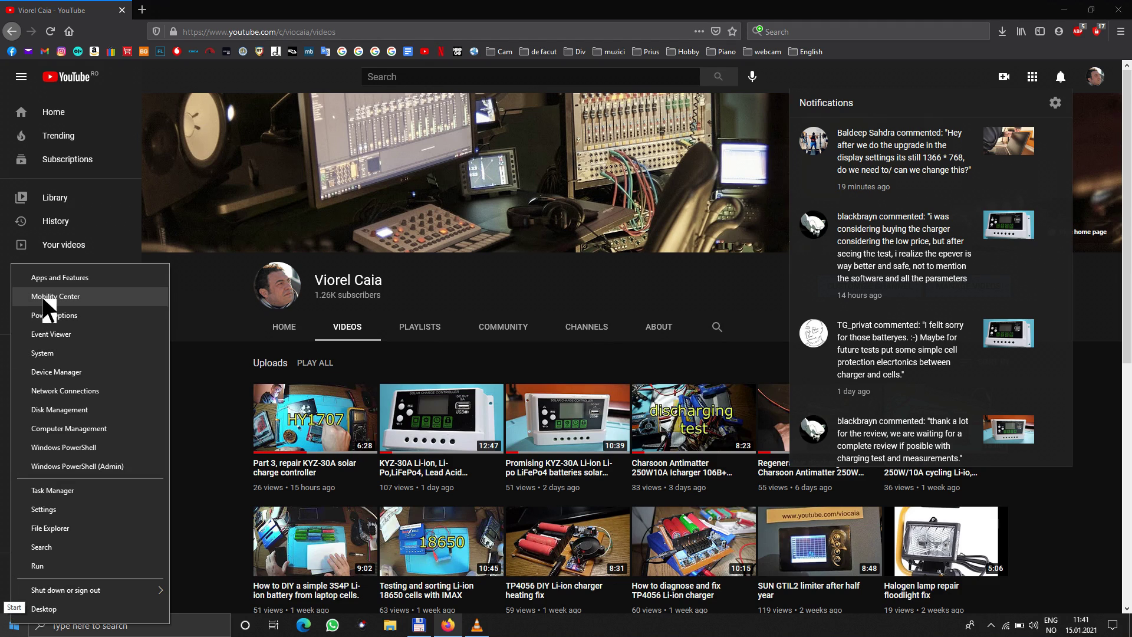
left_click(71, 371)
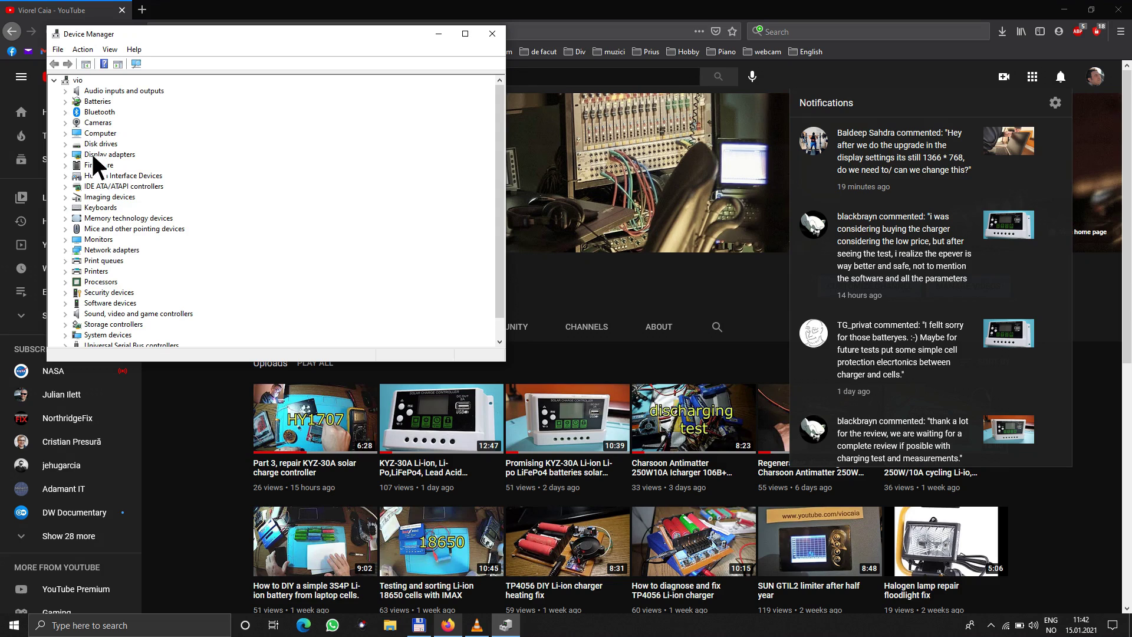
double_click(93, 155)
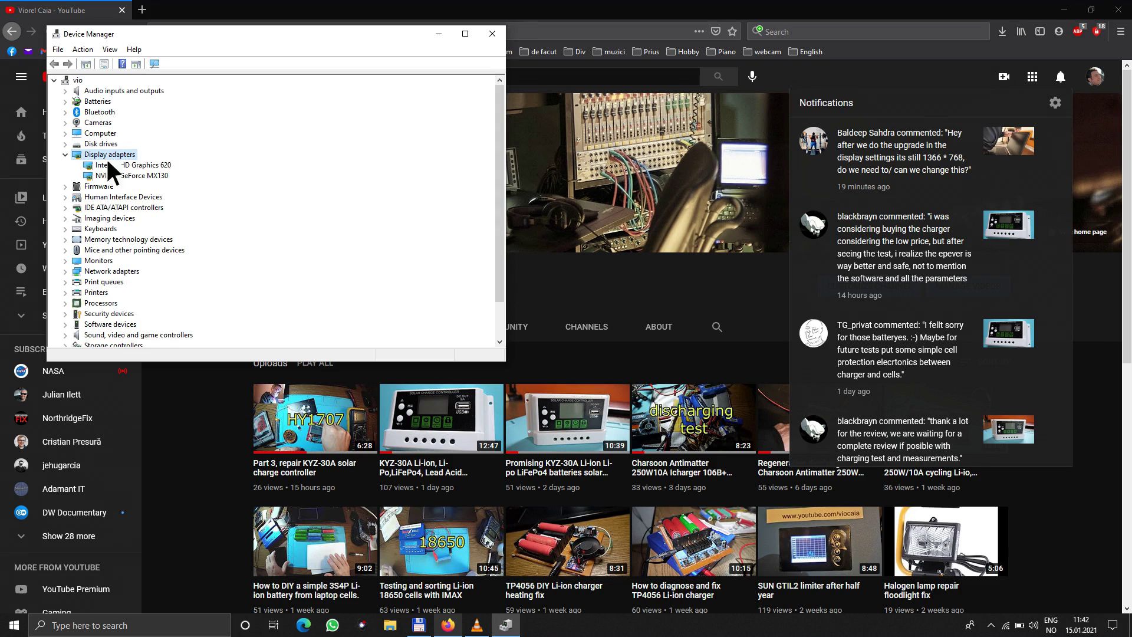
double_click(100, 260)
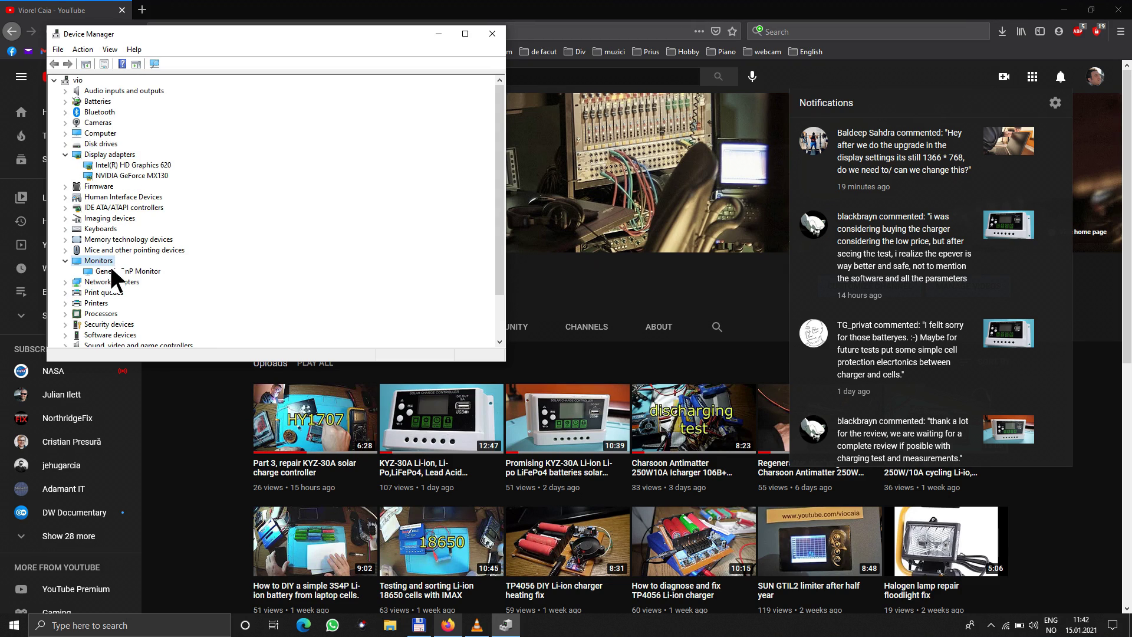
double_click(110, 270)
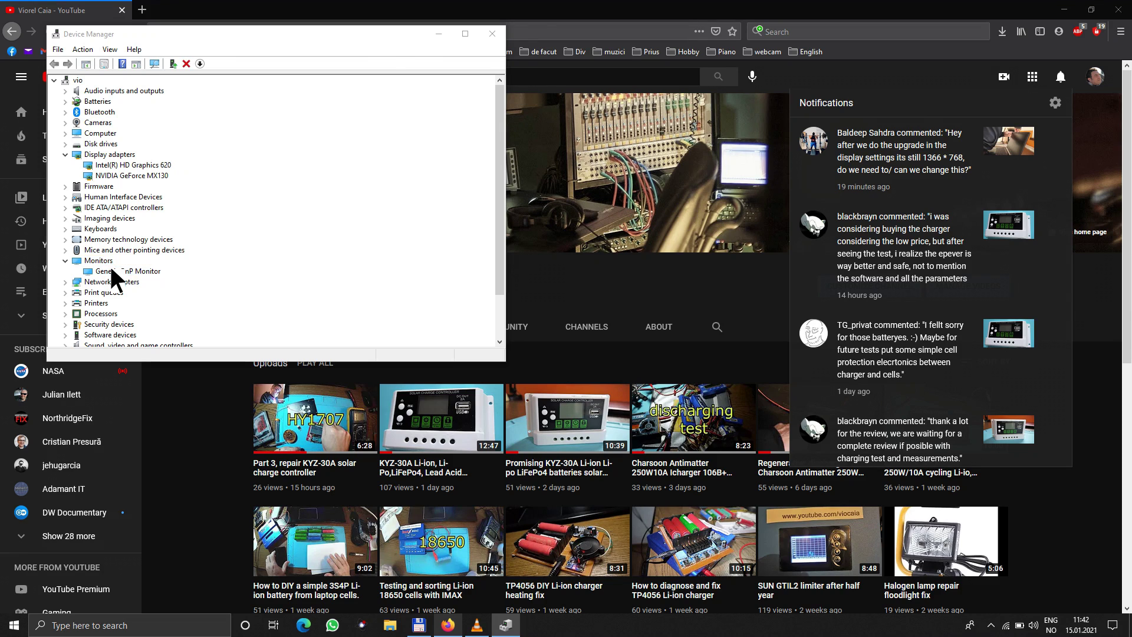
Step: Review the Driver and Events tabs, scrolling the information box to read device ID AUO21ED
left_click(205, 88)
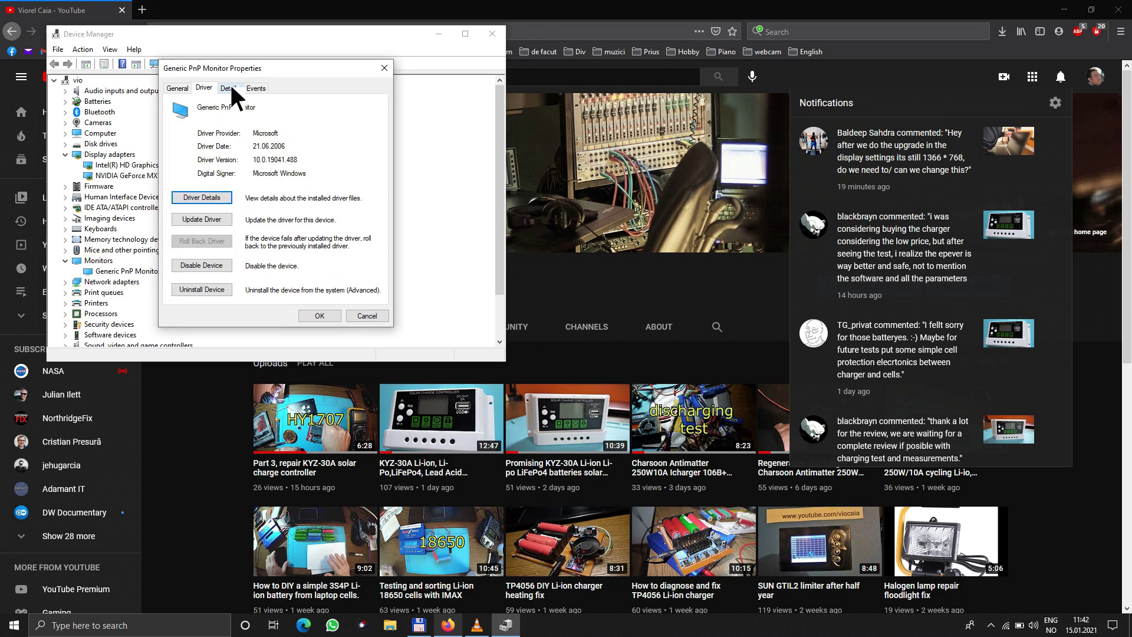
left_click(256, 89)
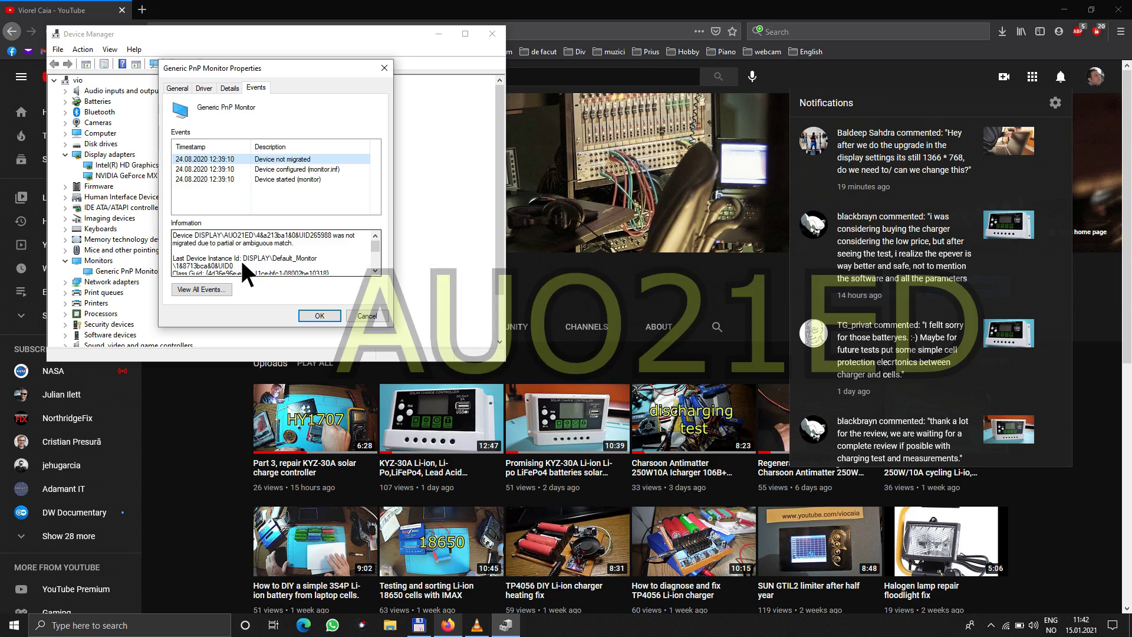
left_click(376, 270)
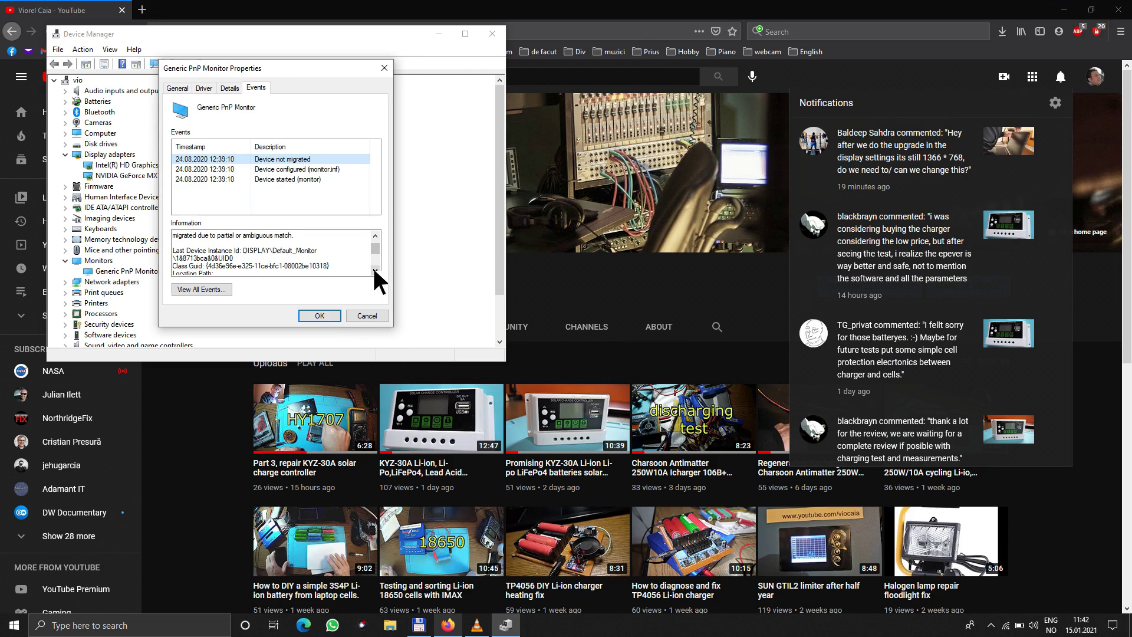
left_click(375, 236)
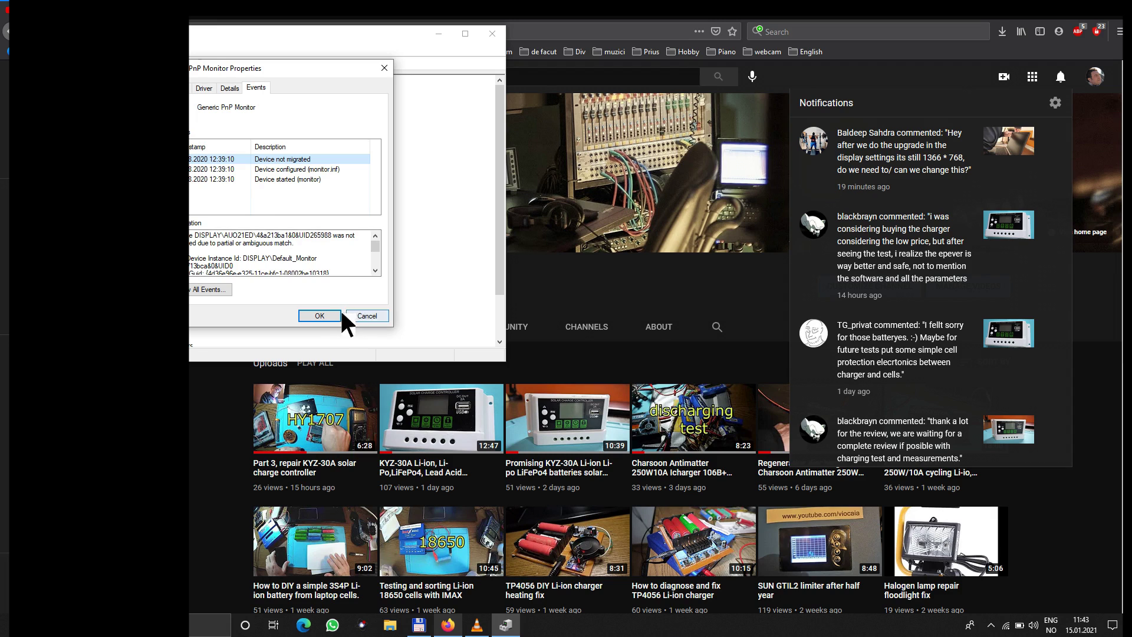
Step: Dismiss the monitor properties and Device Manager, then minimize Firefox and VLC to clear the desktop
left_click(315, 311)
left_click(486, 27)
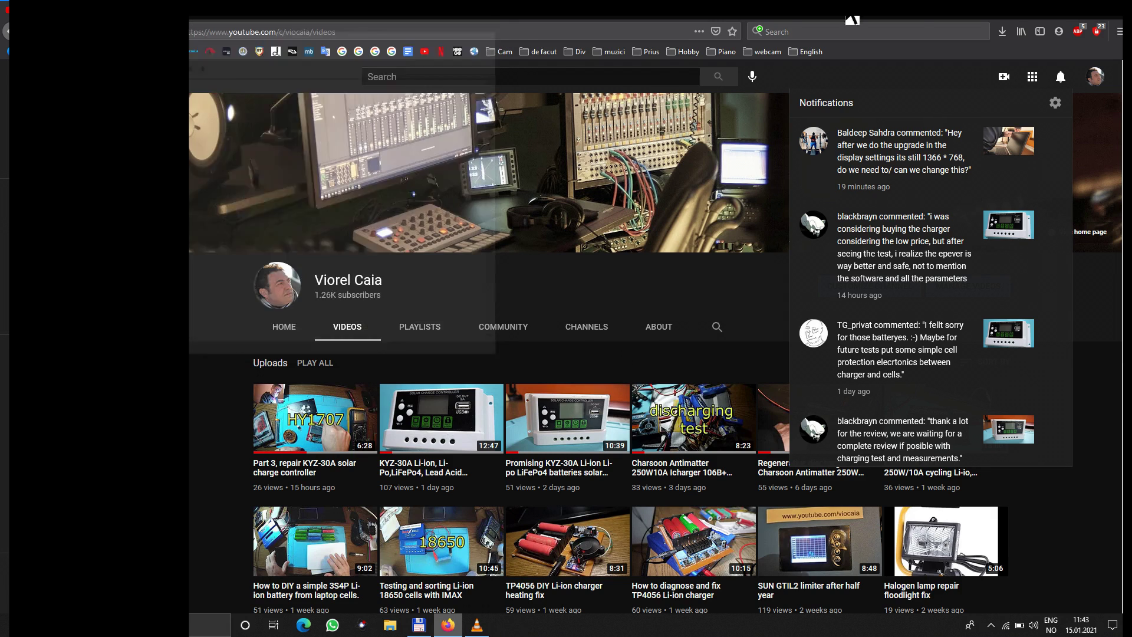
left_click(1067, 23)
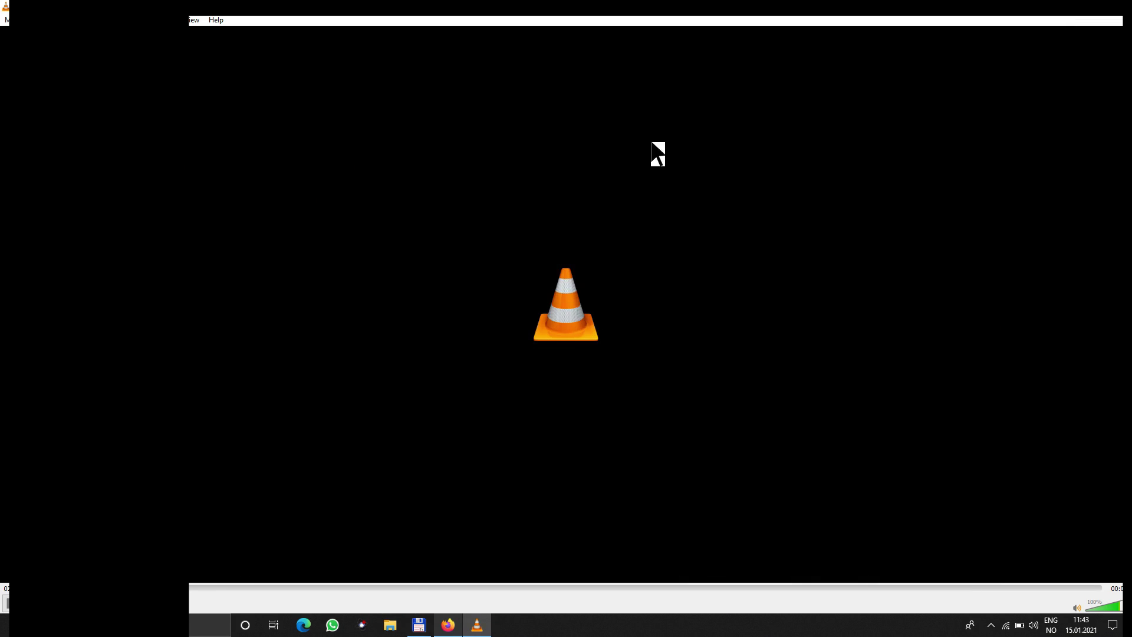
left_click(1066, 18)
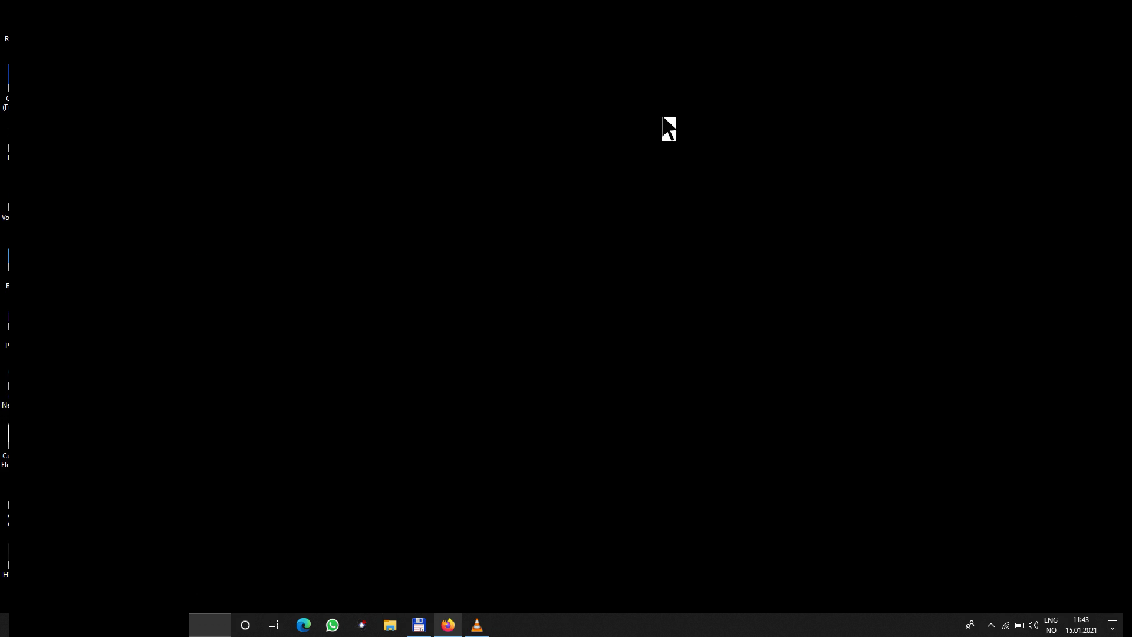
Step: Launch Intel HD Graphics Control Panel from the desktop context menu's Intel Graphics Settings
right_click(642, 218)
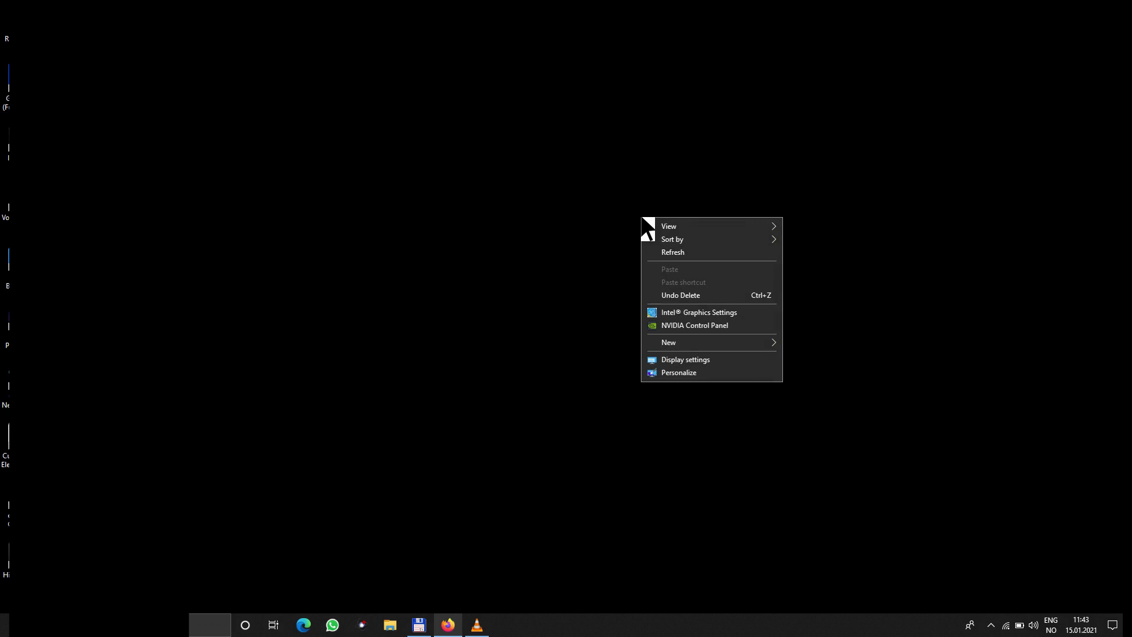
left_click(679, 312)
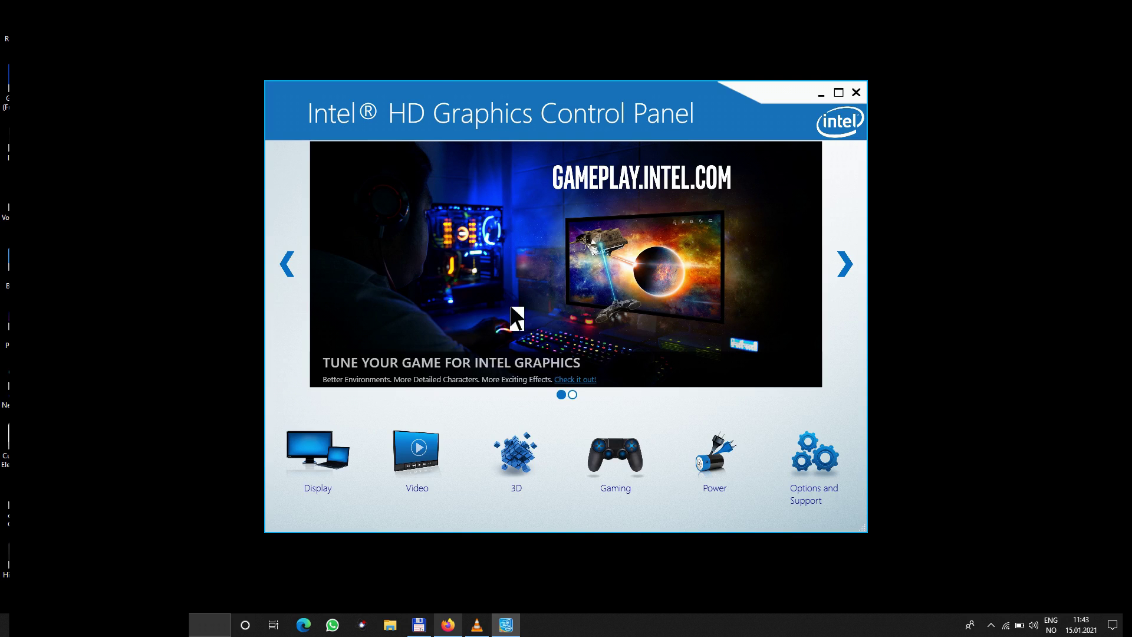
Step: On the Display page, choose 1366 x 768 from the built-in display's Resolution list
left_click(326, 446)
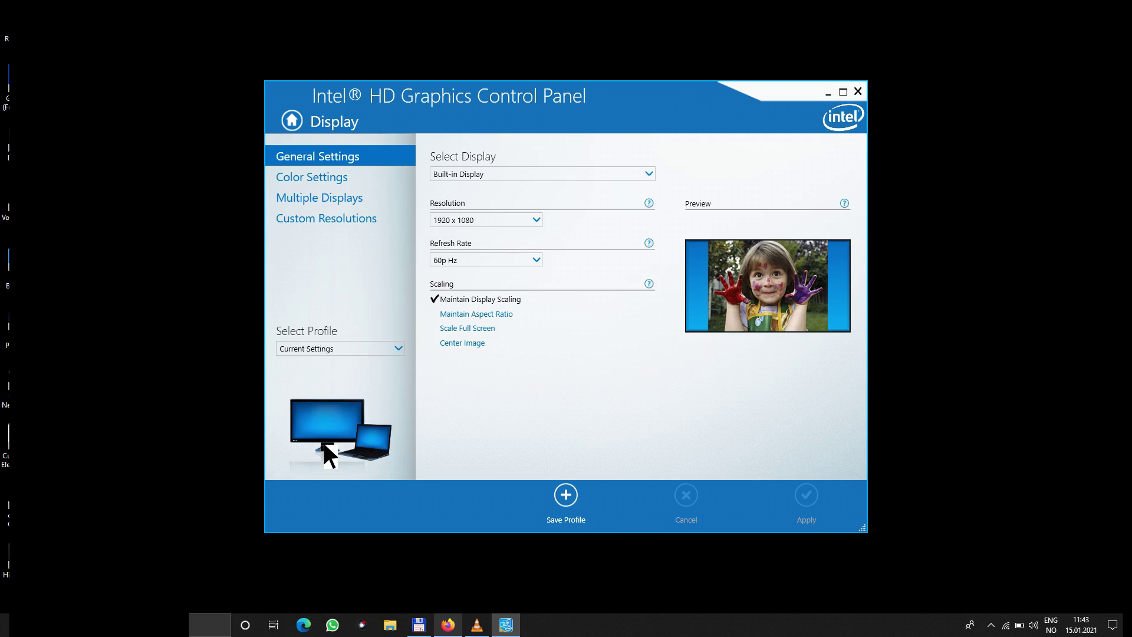
left_click(534, 220)
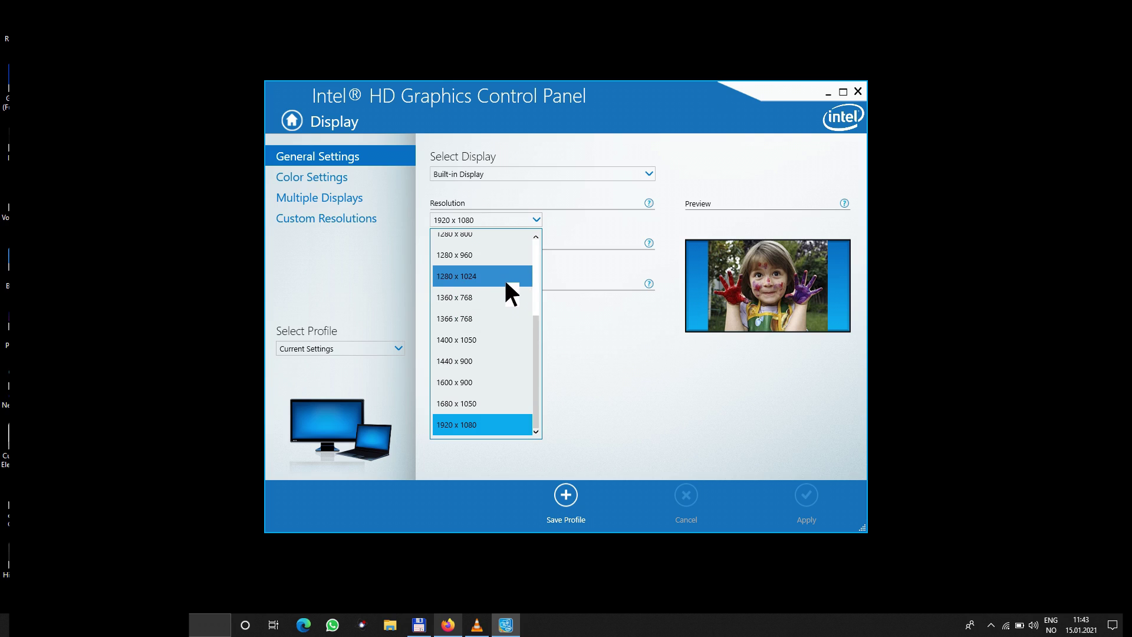
left_click(501, 323)
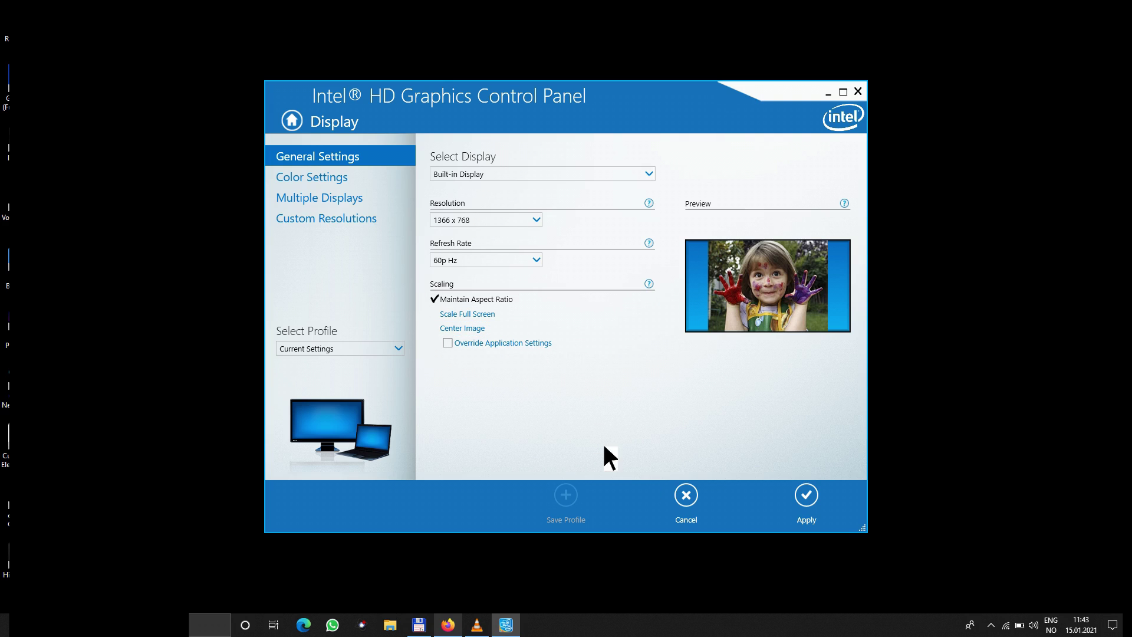
Step: Apply 1366 x 768, then answer No to the keep-settings prompt to revert to 1920 x 1080
left_click(805, 490)
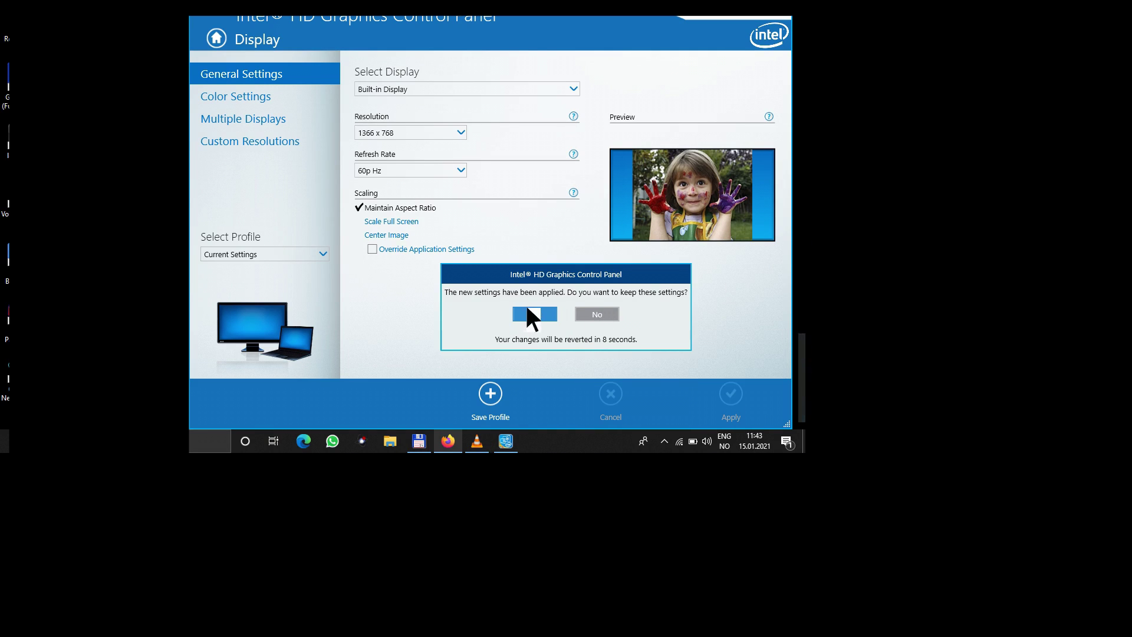
left_click(604, 314)
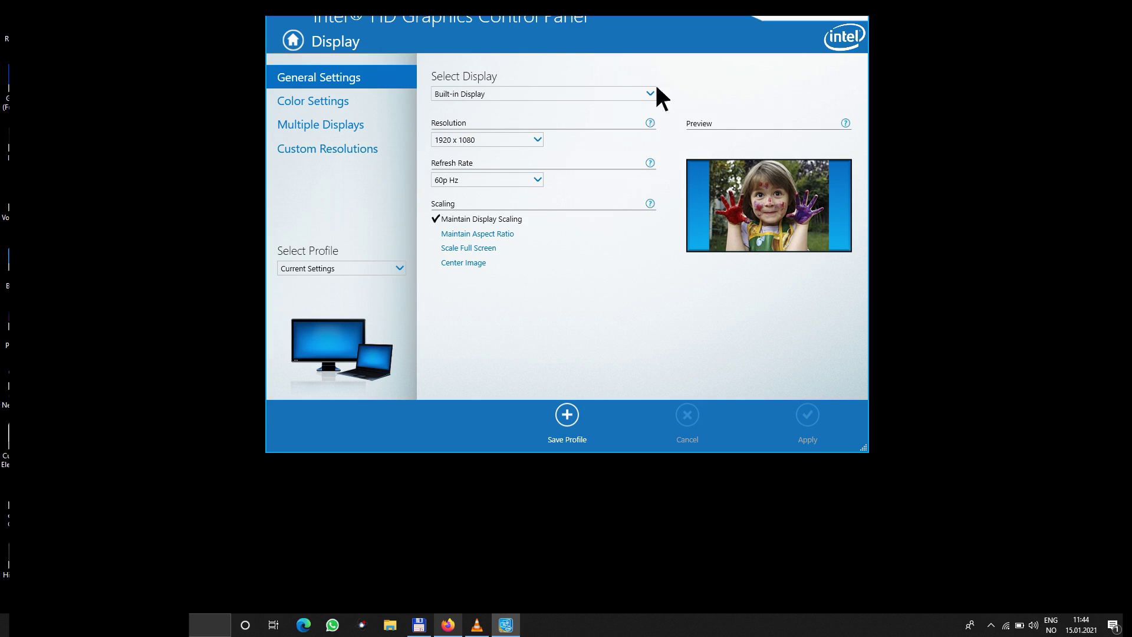
Step: Close the control panel, then relaunch Intel Graphics Settings from the desktop context menu
left_click(858, 17)
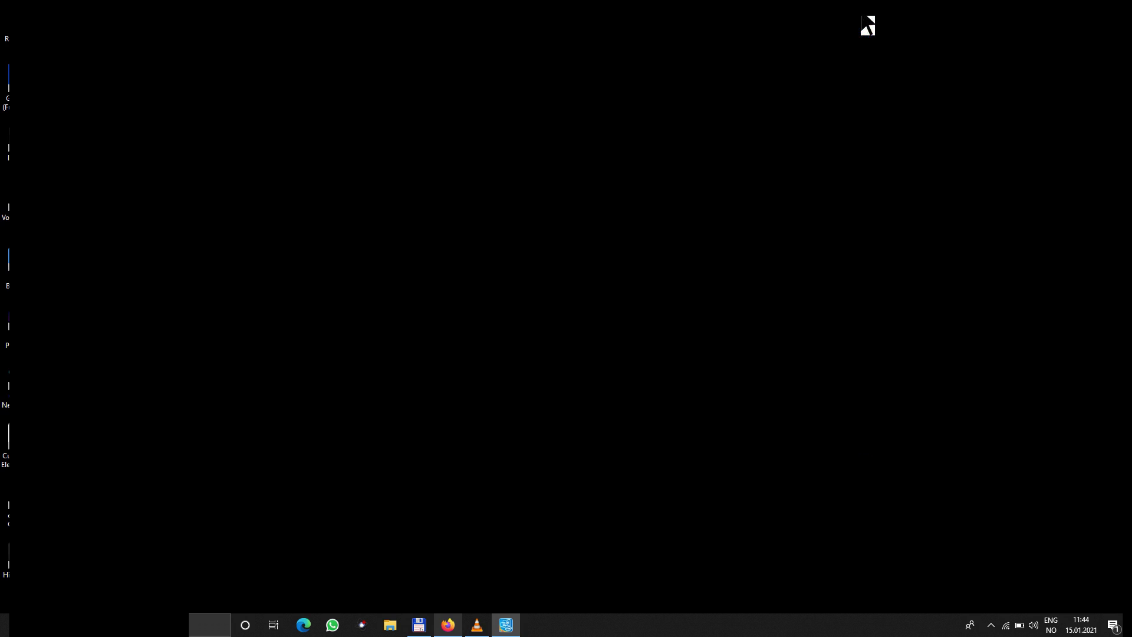
right_click(659, 127)
right_click(609, 225)
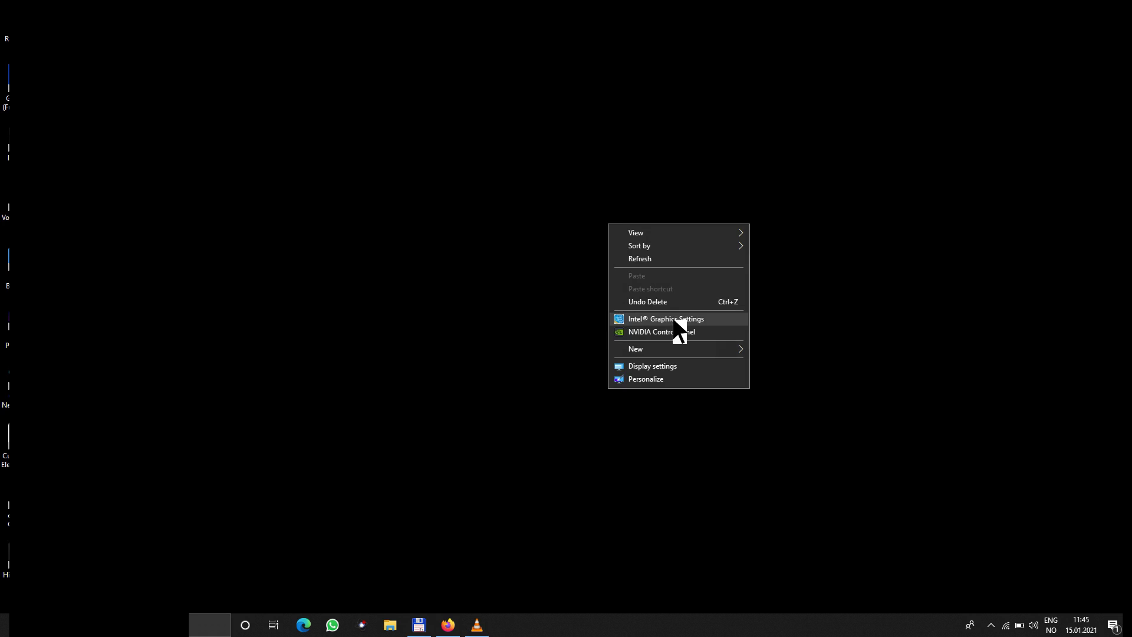
left_click(674, 321)
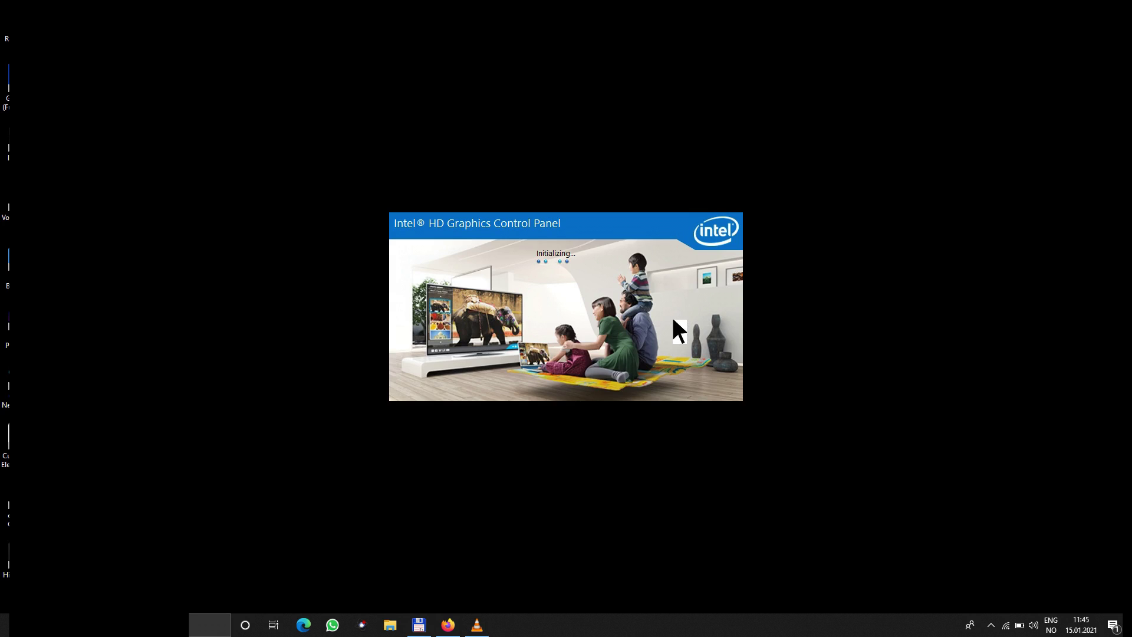